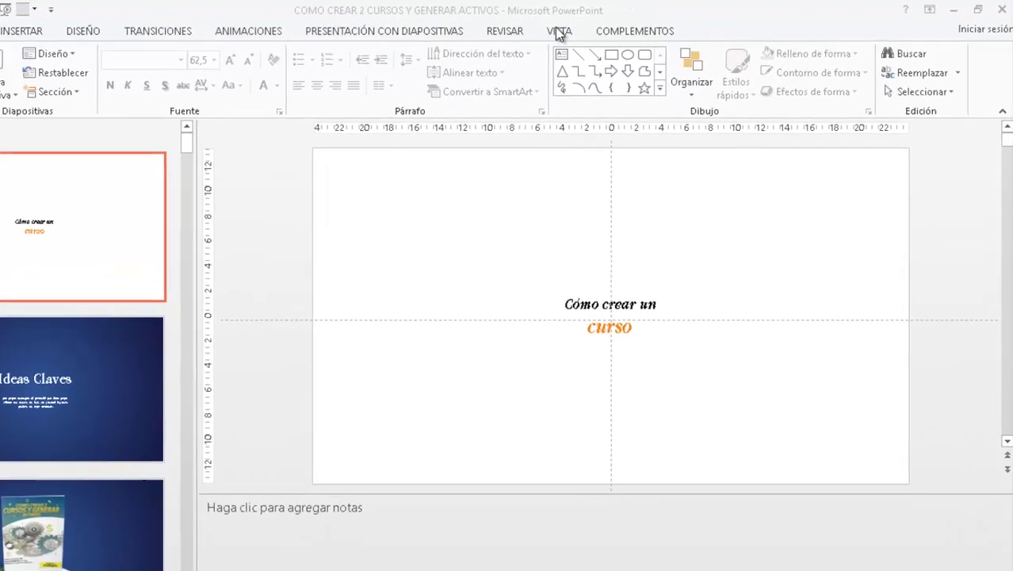
- Switch to Slide Master view and select the top master slide for editing
{"action": "left_click", "coordinate": [559, 32]}
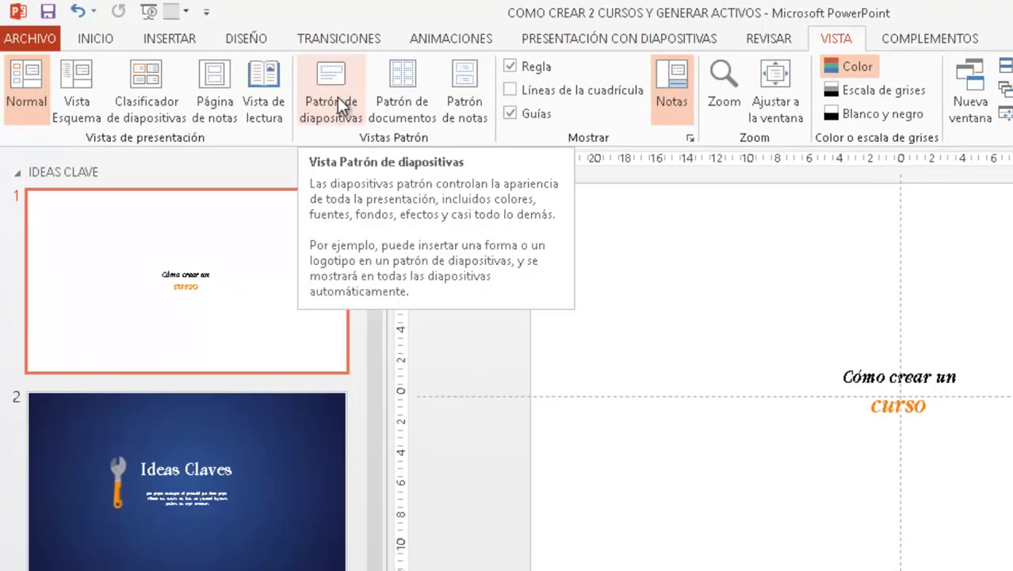
{"action": "left_click", "coordinate": [337, 97]}
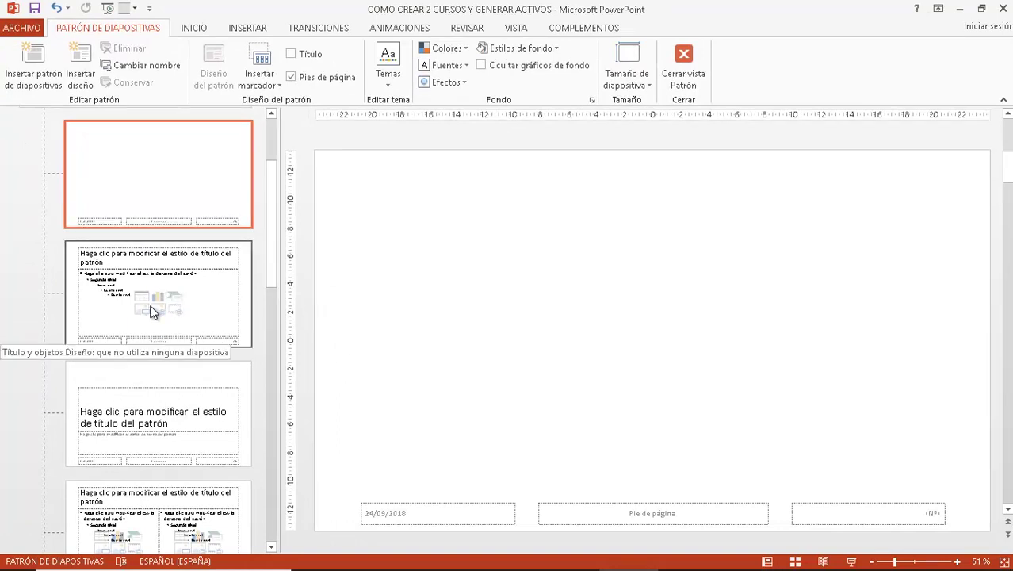
{"action": "left_click", "coordinate": [231, 295]}
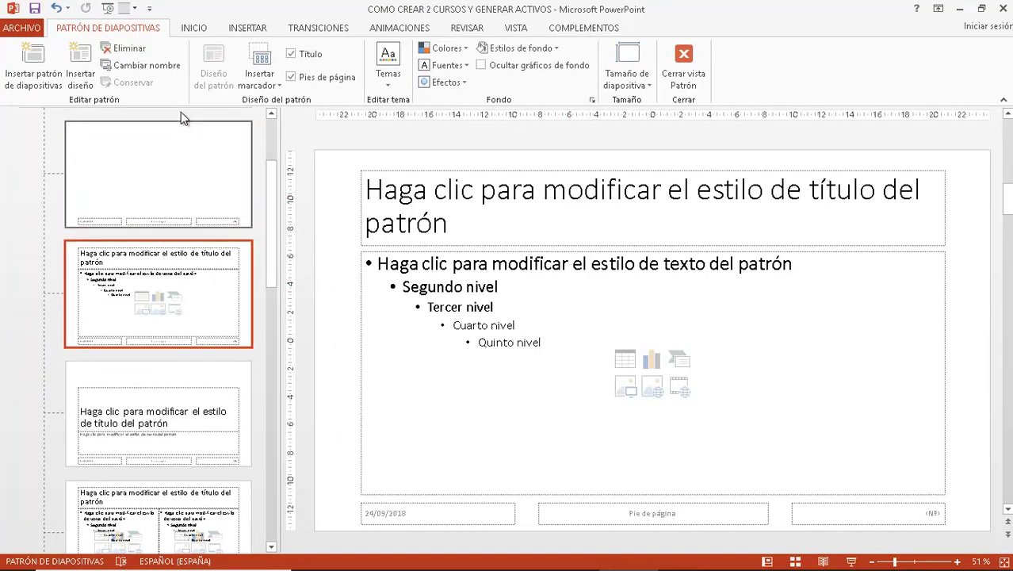
{"action": "left_click", "coordinate": [176, 186]}
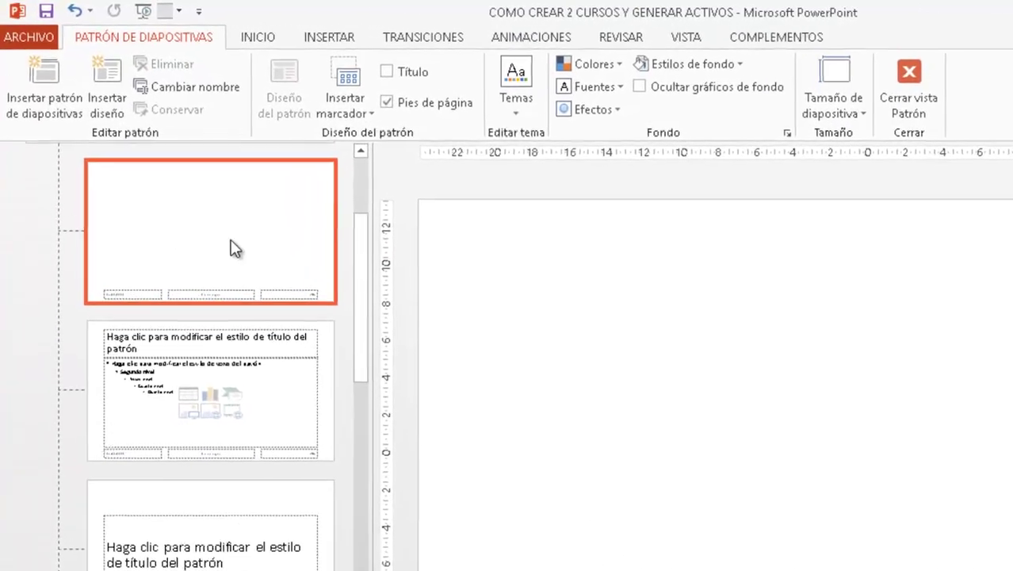
- Insert the saludybienestar mercedes logo picture from the pagina folder onto the master
{"action": "left_click", "coordinate": [337, 35]}
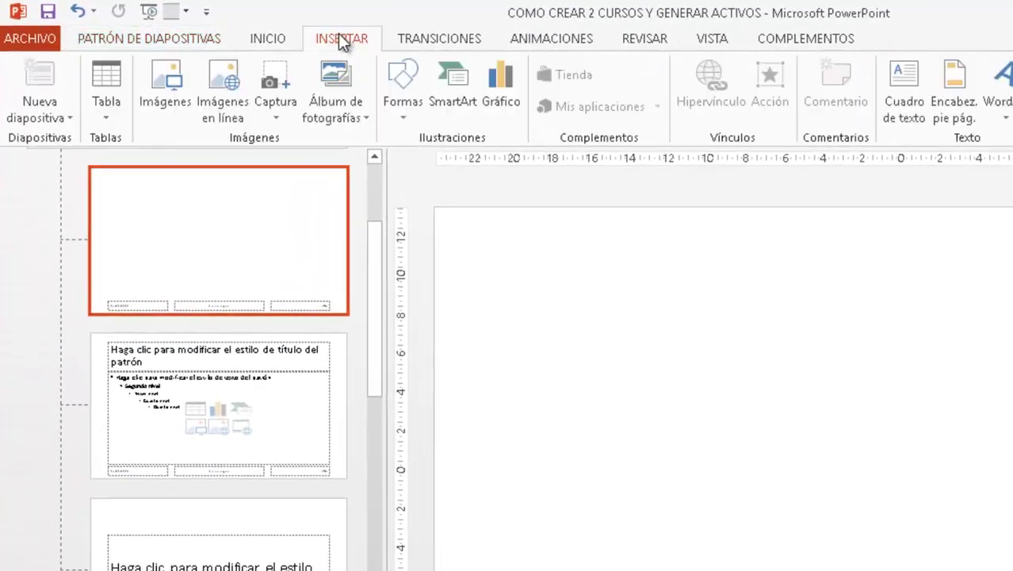
{"action": "left_click", "coordinate": [174, 83]}
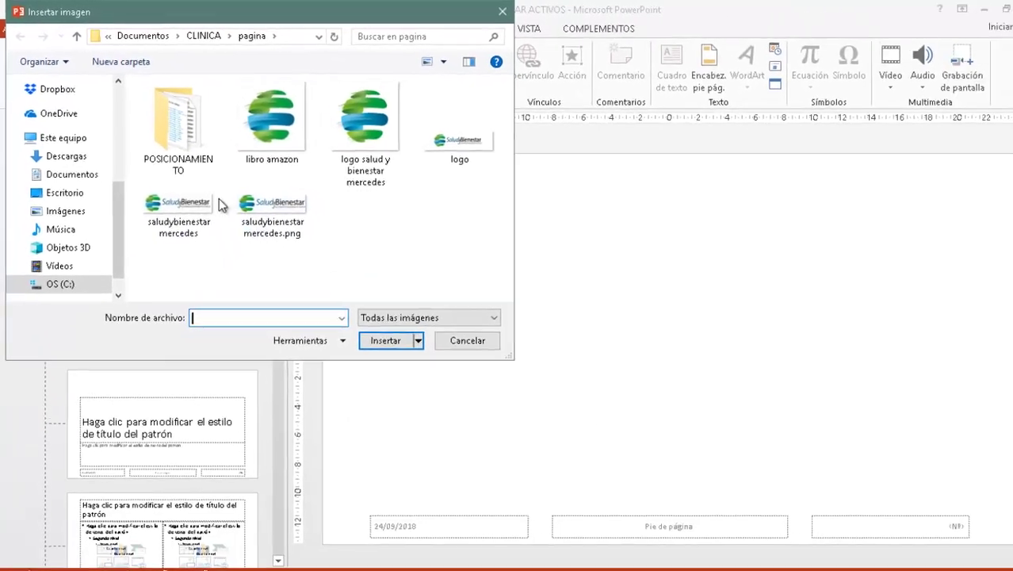
{"action": "left_click", "coordinate": [176, 202]}
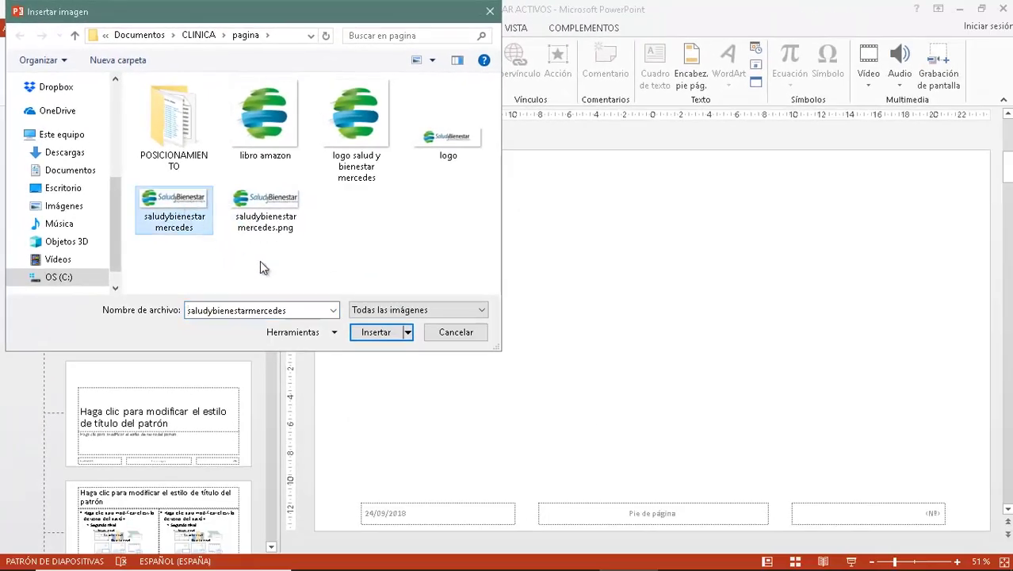
{"action": "left_click", "coordinate": [377, 333]}
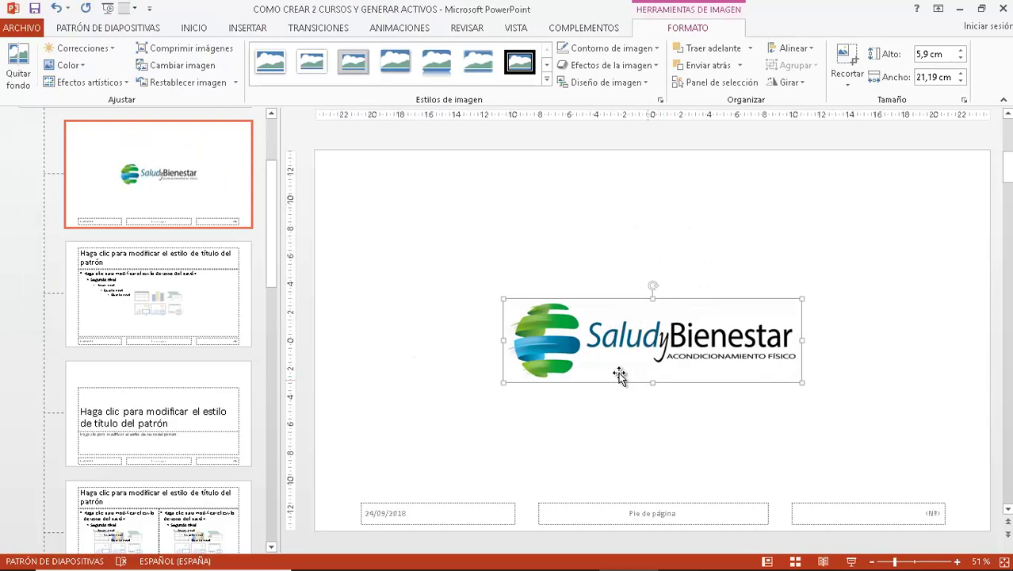
- Shrink the logo to 2,5 × 8,99 cm and move it to the master's bottom-right corner
{"action": "left_click", "coordinate": [504, 381]}
{"action": "left_click_drag", "start_coordinate": [504, 381], "coordinate": [665, 336]}
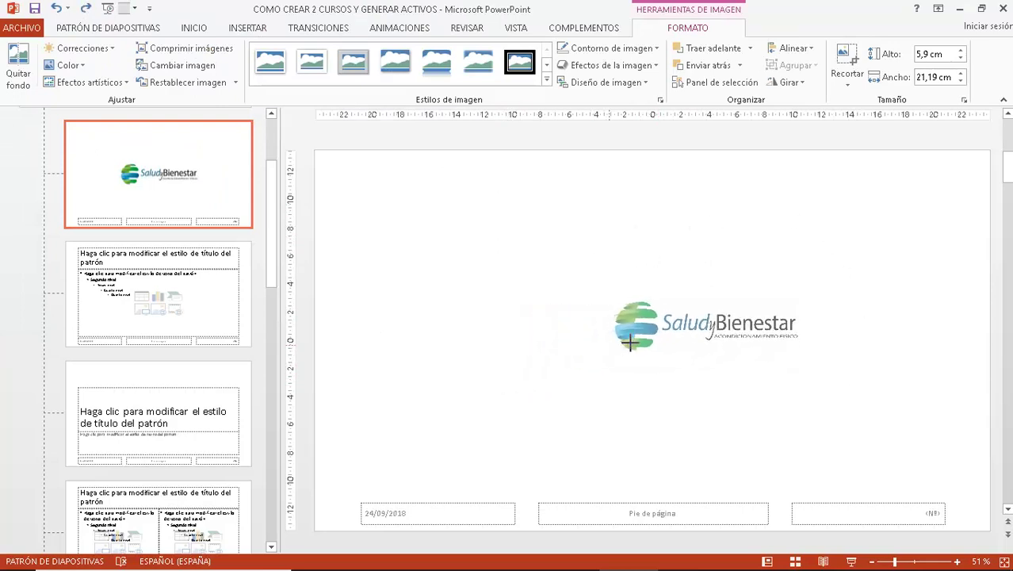
{"action": "mouse_move", "coordinate": [726, 327]}
{"action": "left_mouse_down"}
{"action": "mouse_move", "coordinate": [904, 505]}
{"action": "mouse_move", "coordinate": [894, 501]}
{"action": "left_mouse_up"}
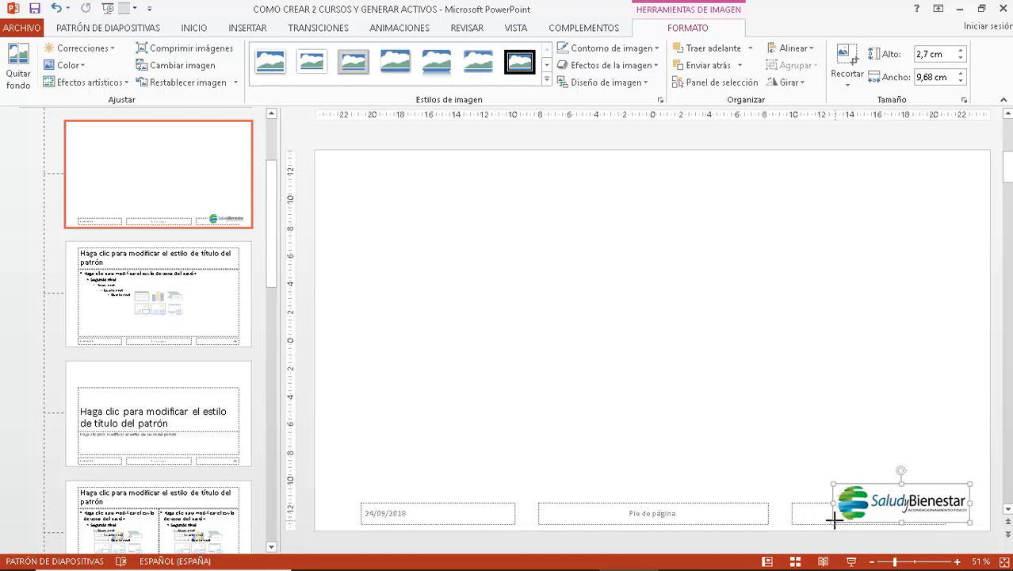
{"action": "left_click_drag", "start_coordinate": [833, 521], "coordinate": [843, 517]}
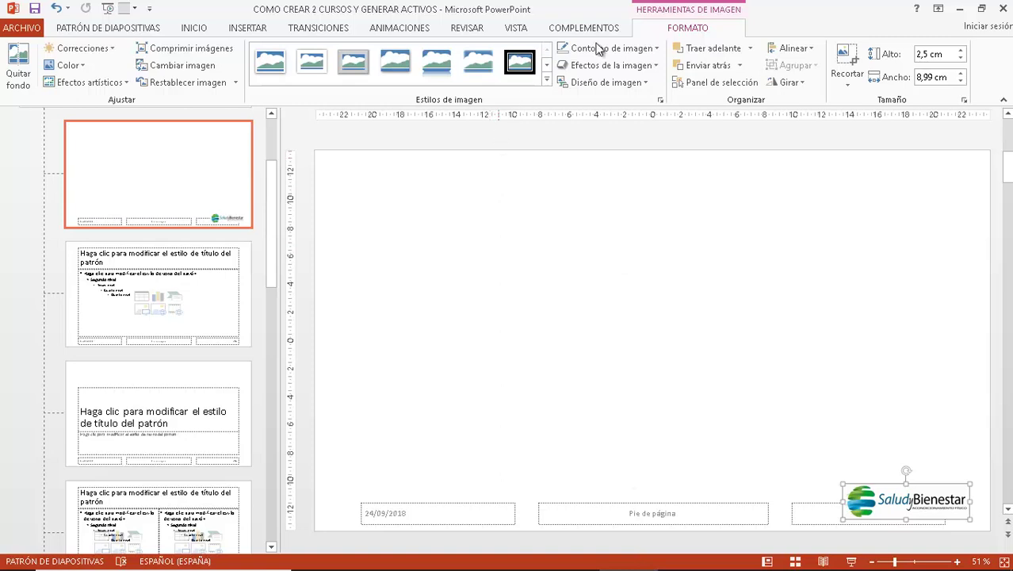
{"action": "left_click", "coordinate": [115, 32]}
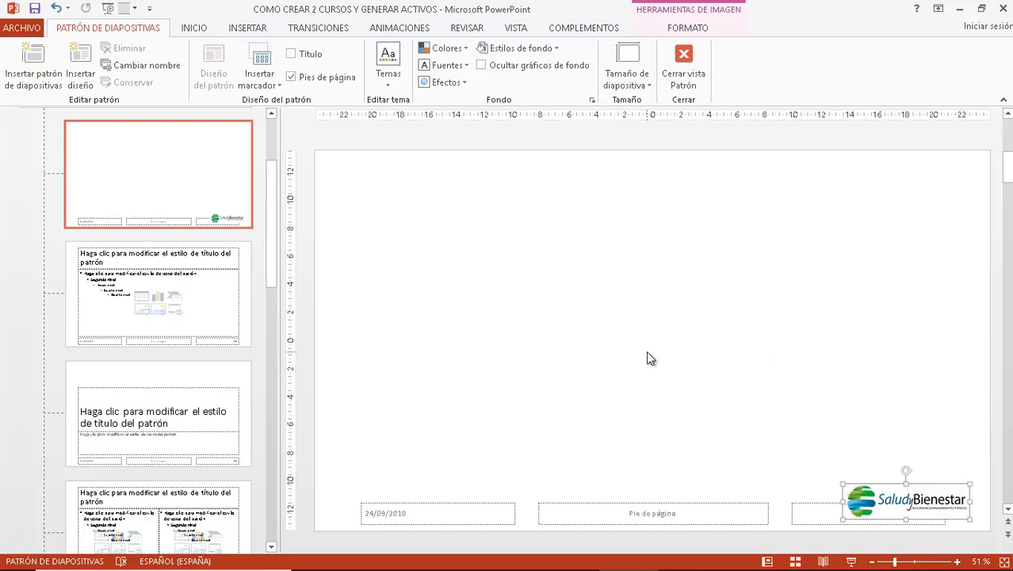
- Apply the dark blue-grey background style to the master and delete the white-boxed logo
{"action": "left_click", "coordinate": [545, 50]}
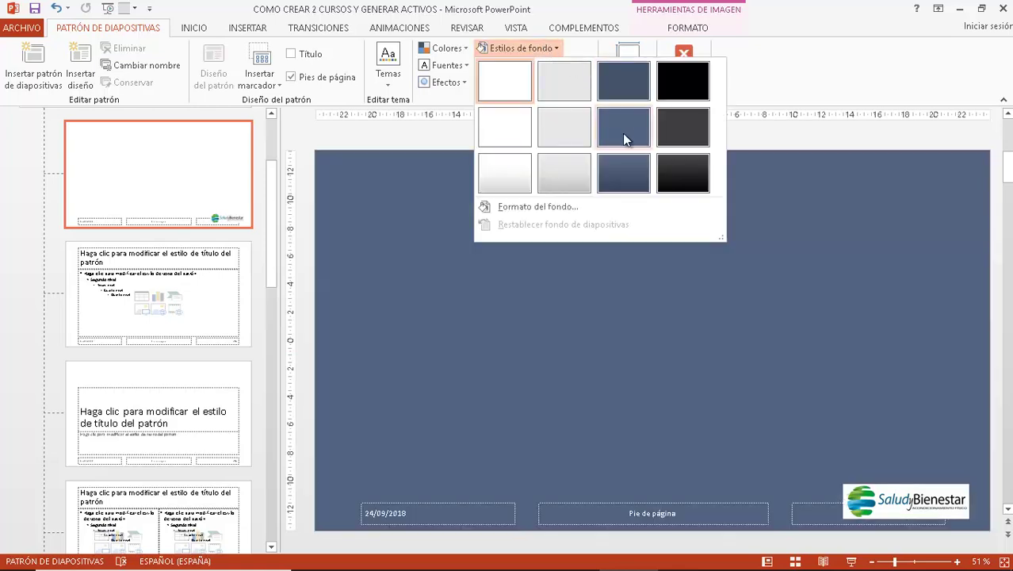
{"action": "left_click", "coordinate": [622, 135]}
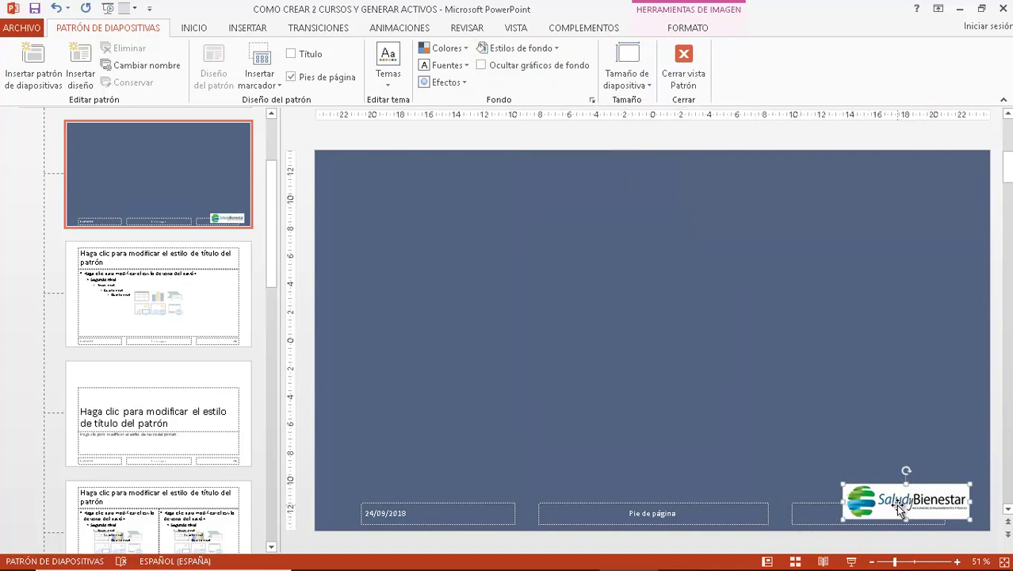
{"action": "key", "text": "Delete"}
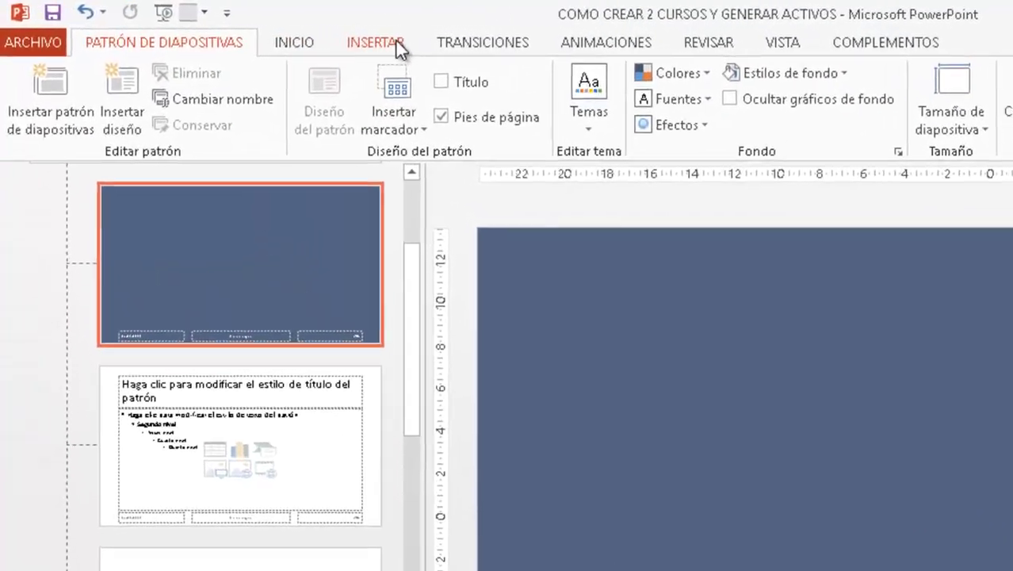
- Insert saludybienestarmercedes.png, the logo without a white box, onto the dark master
{"action": "left_click", "coordinate": [261, 30]}
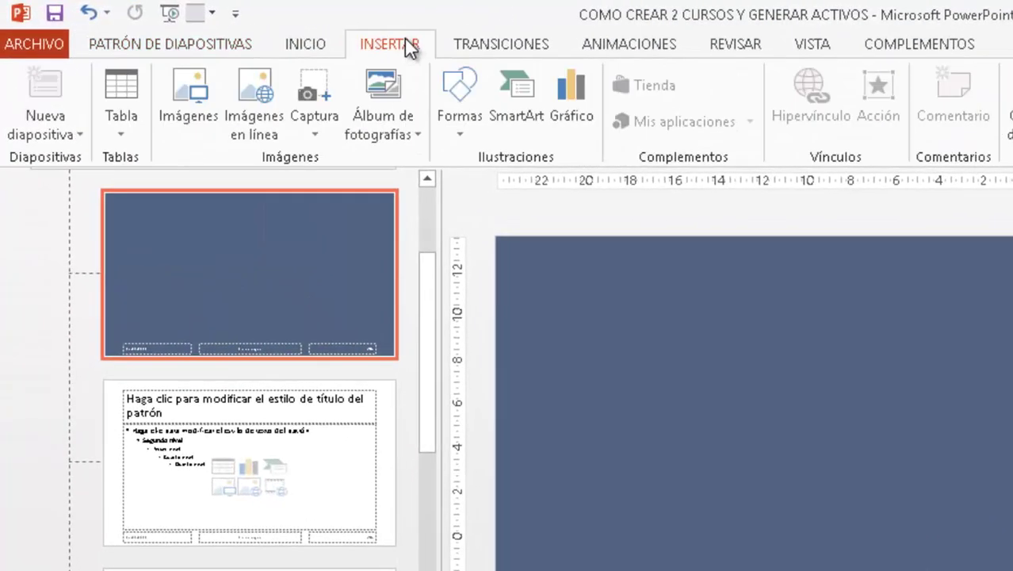
{"action": "left_click", "coordinate": [162, 90]}
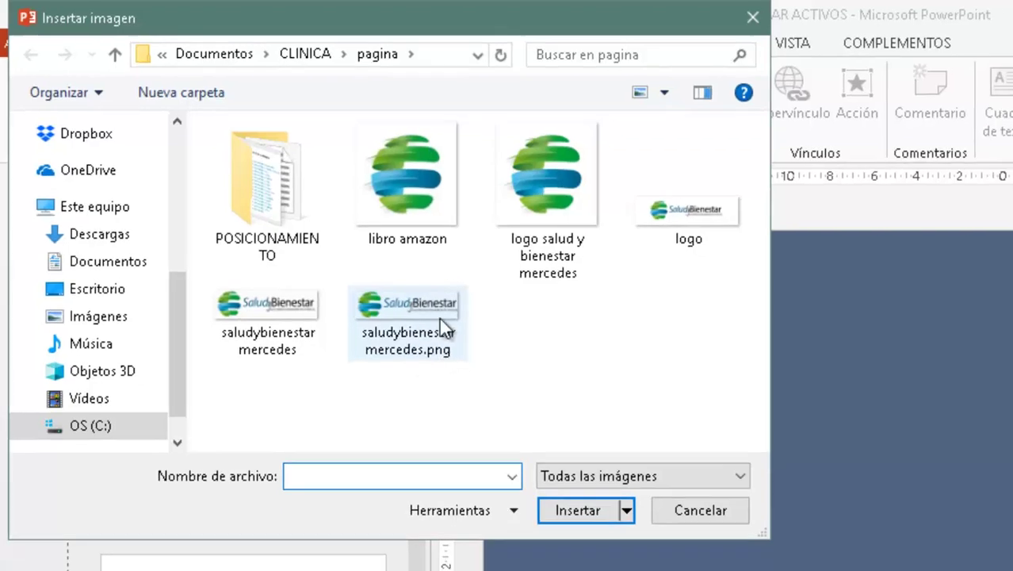
{"action": "left_click", "coordinate": [443, 328]}
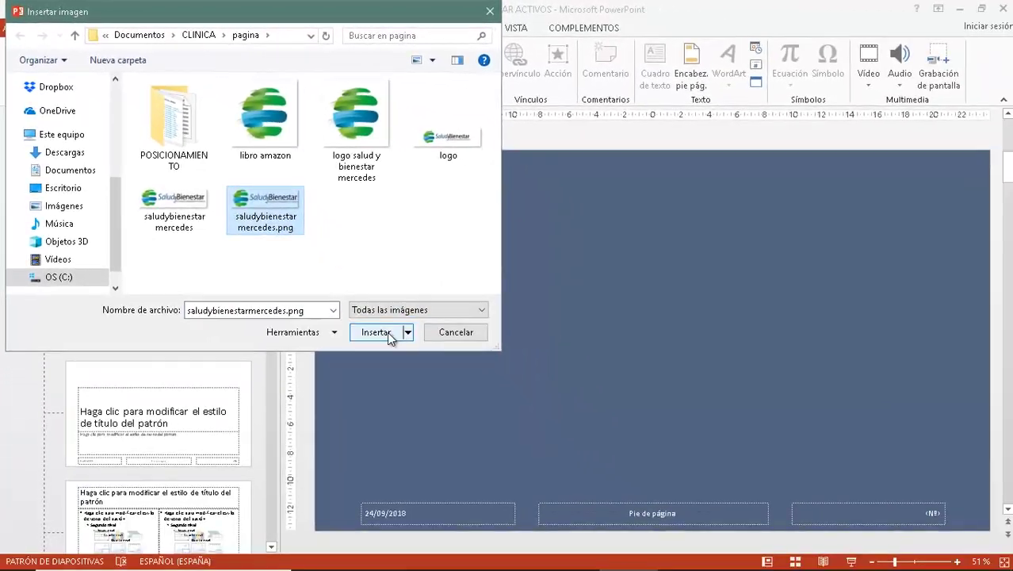
{"action": "left_click", "coordinate": [387, 333]}
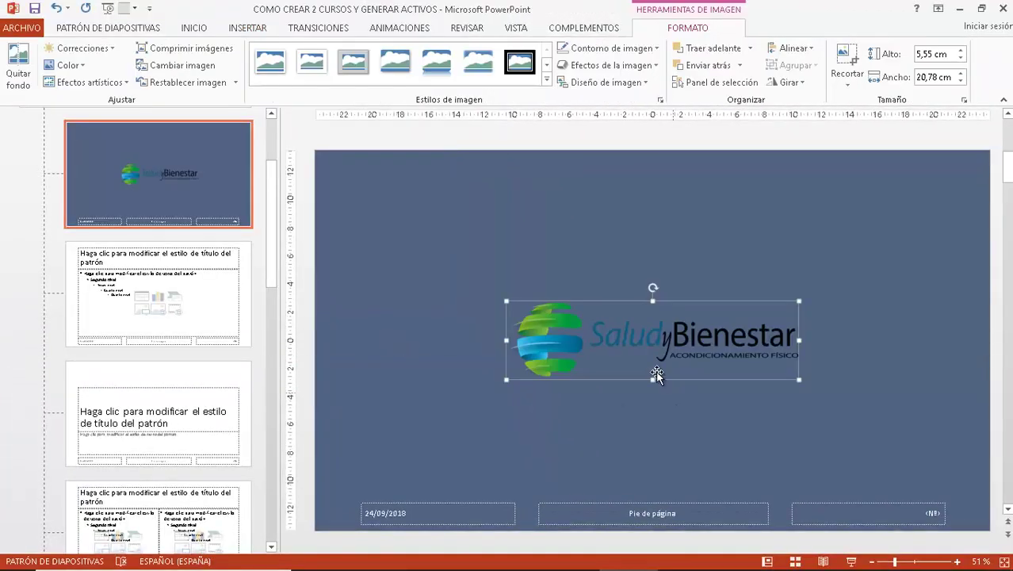
- Place the logo in the bottom-right corner, resized to about 3,3 × 12,33 cm
{"action": "mouse_move", "coordinate": [634, 342]}
{"action": "left_mouse_down"}
{"action": "mouse_move", "coordinate": [798, 452]}
{"action": "mouse_move", "coordinate": [794, 483]}
{"action": "left_mouse_up"}
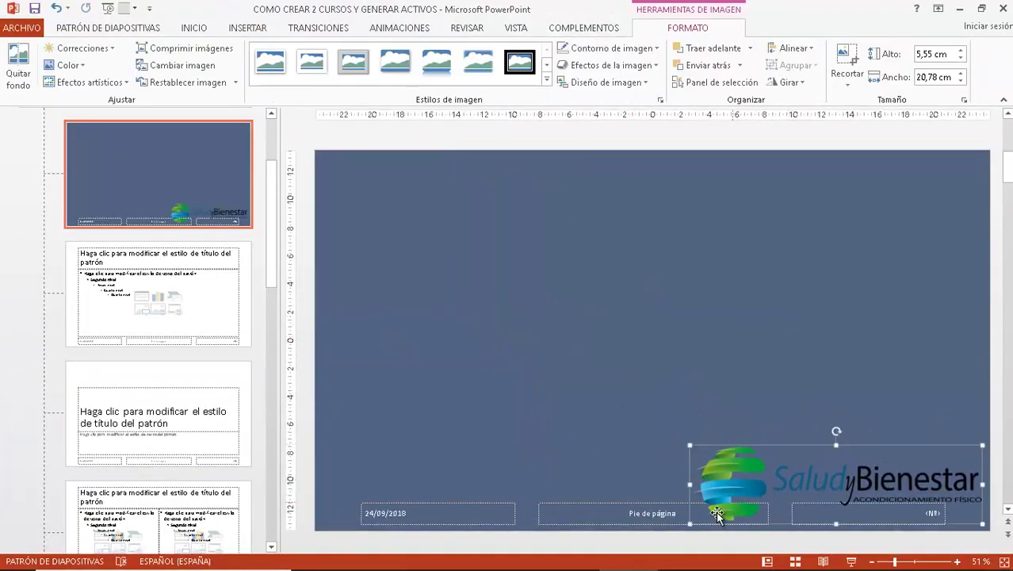
{"action": "left_click_drag", "start_coordinate": [692, 521], "coordinate": [817, 525]}
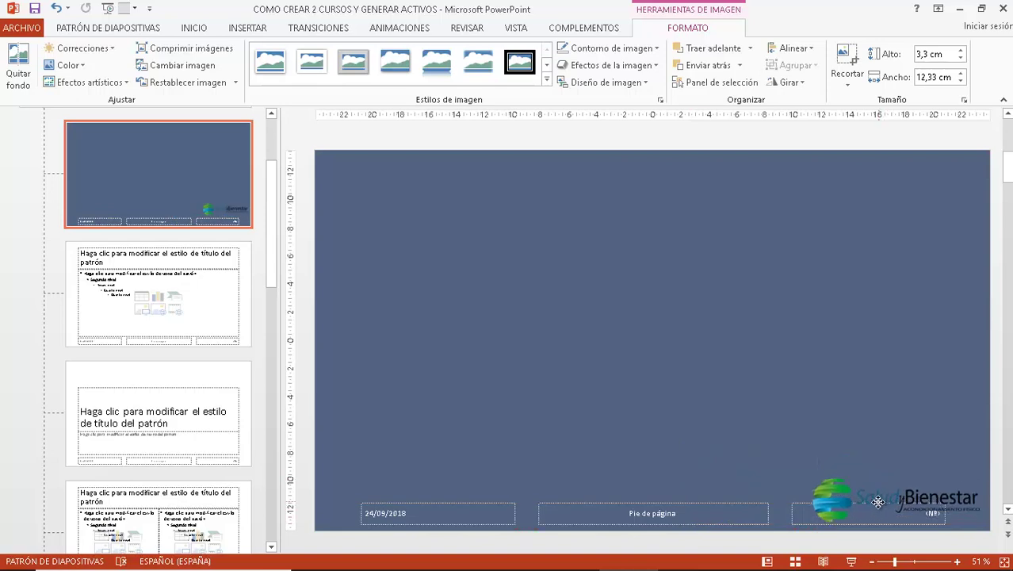
{"action": "mouse_move", "coordinate": [887, 507]}
{"action": "left_mouse_down"}
{"action": "mouse_move", "coordinate": [830, 507]}
{"action": "mouse_move", "coordinate": [832, 521]}
{"action": "left_mouse_up"}
{"action": "left_click", "coordinate": [917, 399]}
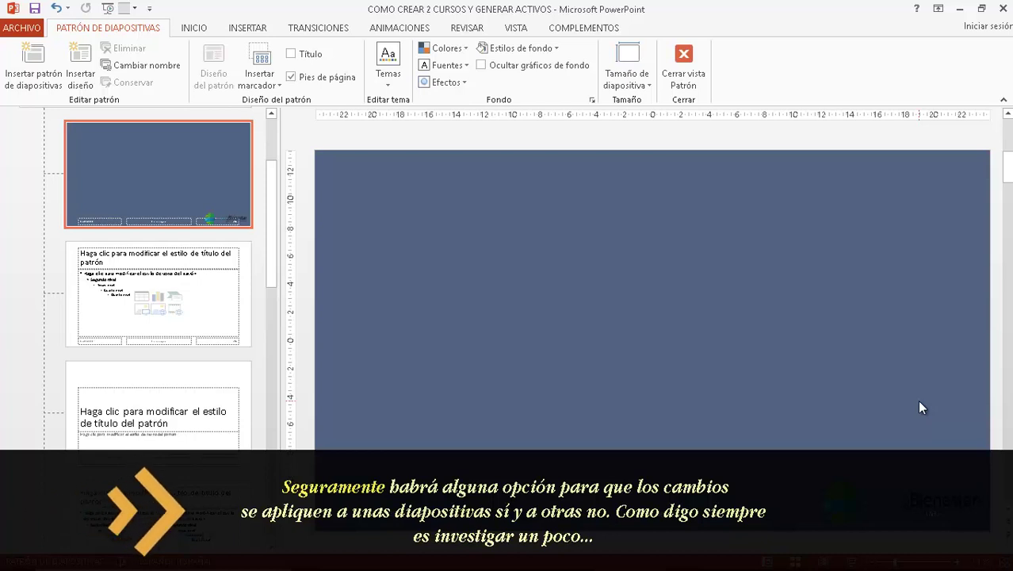
- Close Slide Master view and scroll the slides to check the new background and logo
{"action": "left_click", "coordinate": [686, 57]}
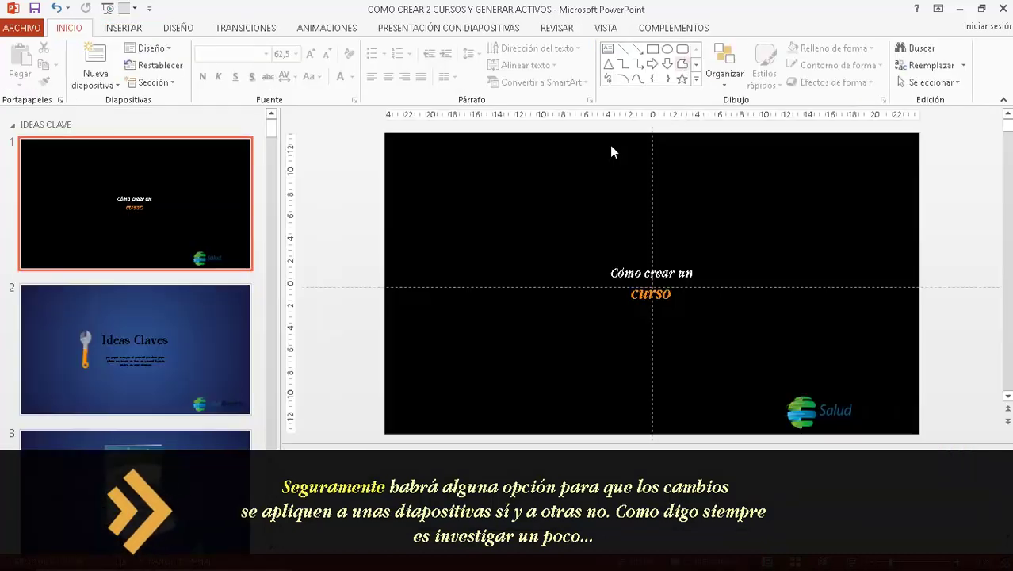
{"action": "scroll", "coordinate": [159, 185], "scroll_direction": "down", "scroll_amount": 2}
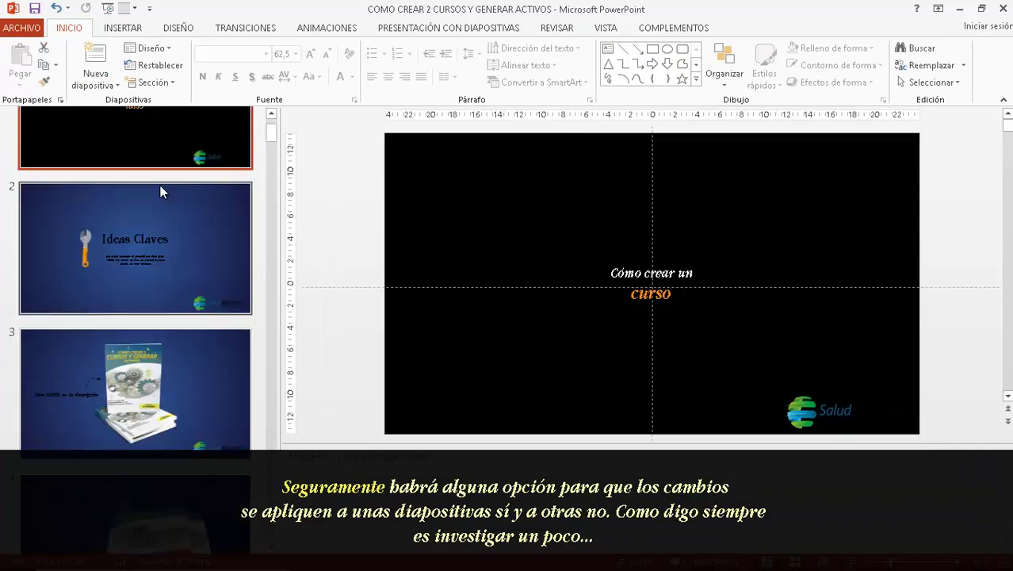
{"action": "scroll", "coordinate": [160, 185], "scroll_direction": "down", "scroll_amount": 3}
{"action": "scroll", "coordinate": [161, 185], "scroll_direction": "down", "scroll_amount": 3}
{"action": "scroll", "coordinate": [160, 185], "scroll_direction": "down", "scroll_amount": 2}
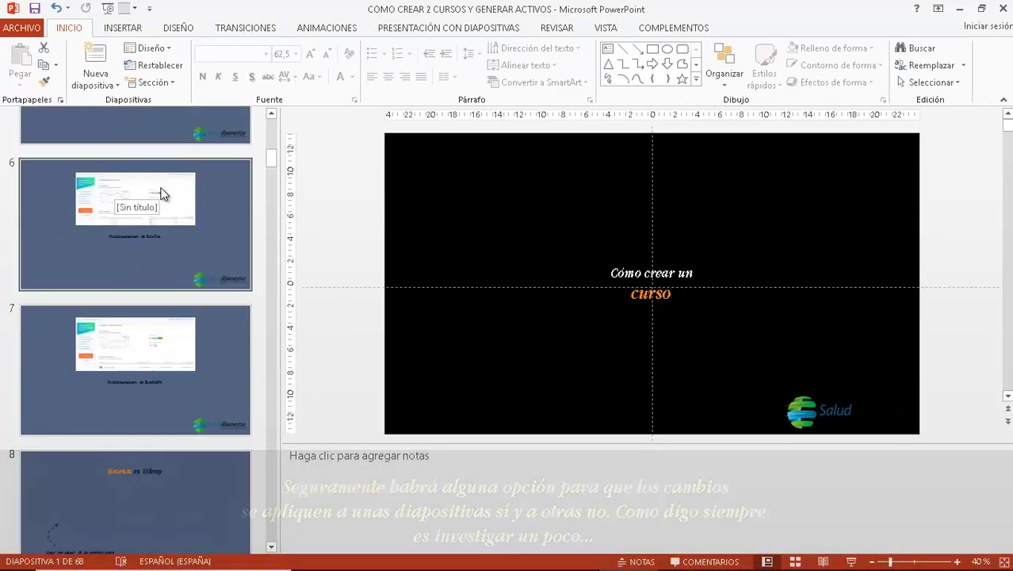